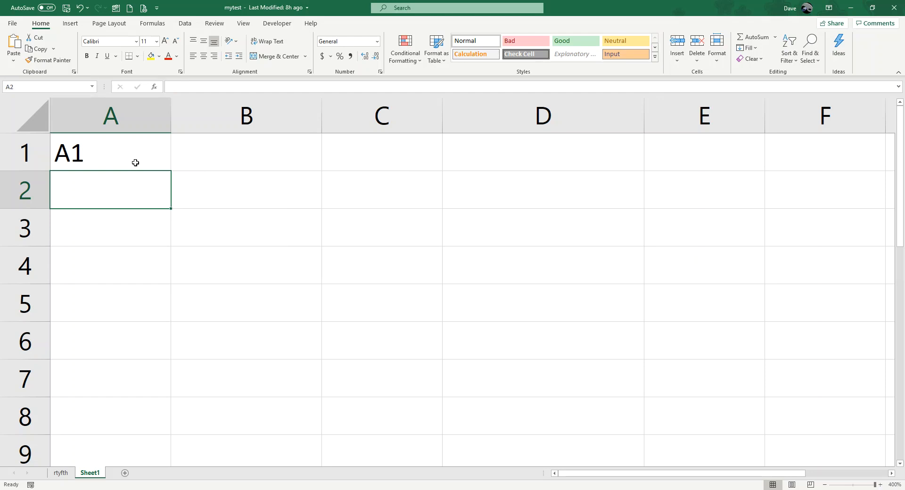
# - Enter A2, A3 and A4 into cells A2 to A4, one value per cell
pyautogui.write('A2')
pyautogui.press('Return')
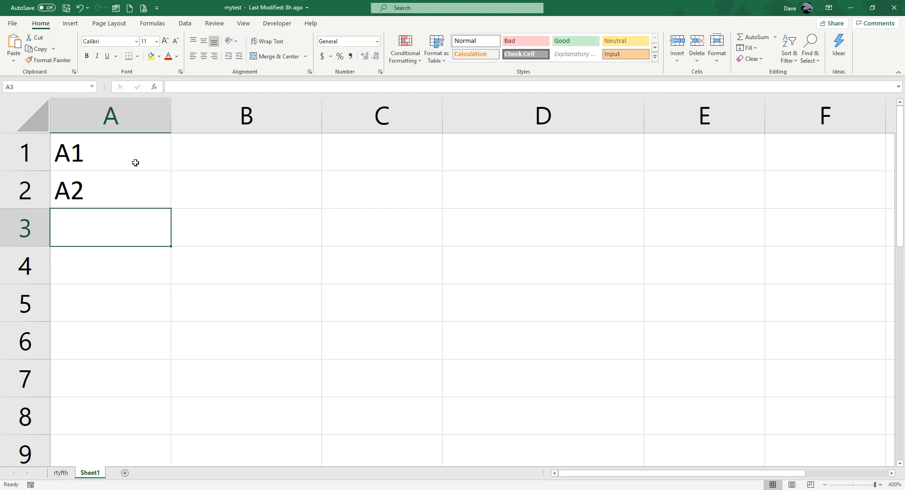
pyautogui.write('A3')
pyautogui.press('Return')
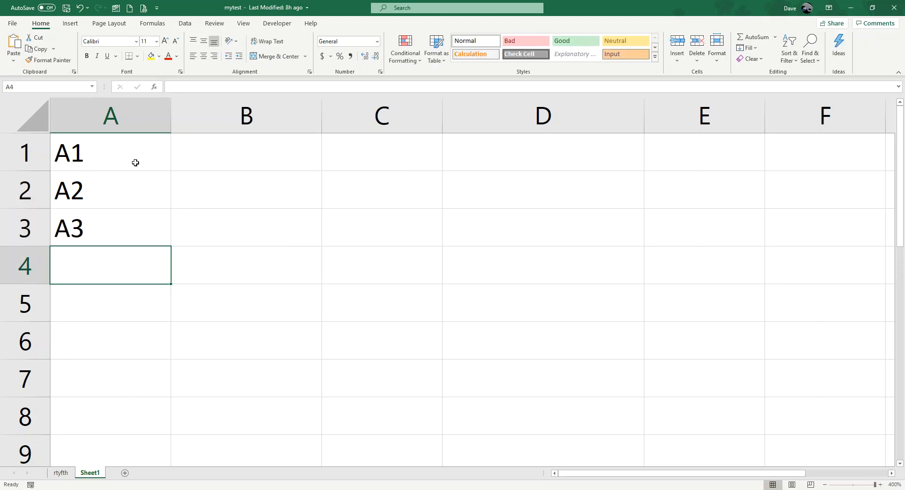
pyautogui.write('A4')
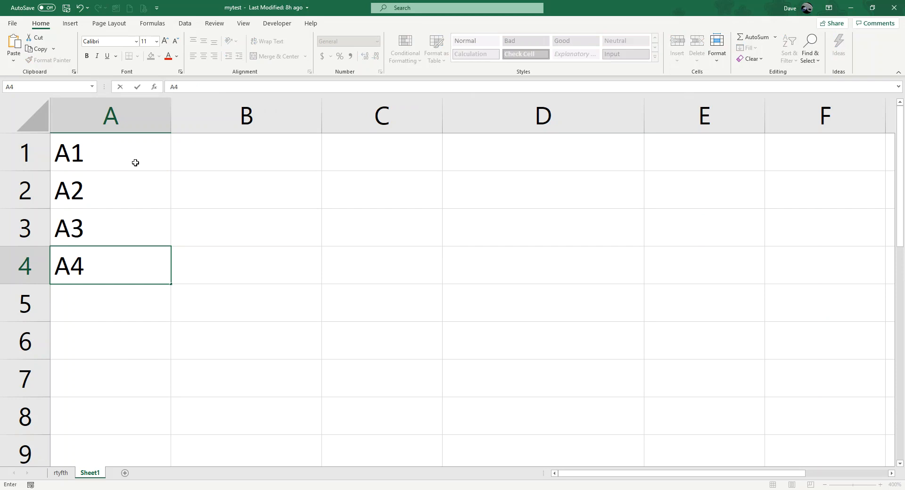
pyautogui.press('Return')
# - Clear the contents of cells A2 to A4
pyautogui.click(123, 166)
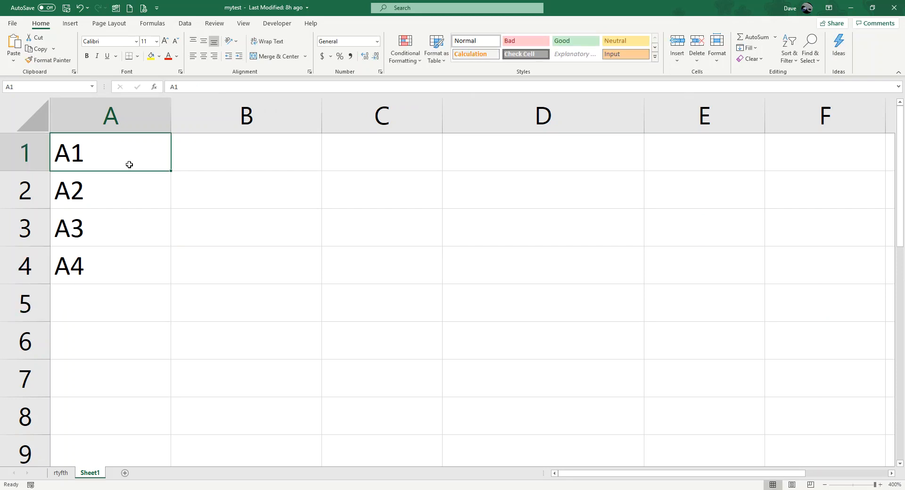
pyautogui.moveTo(134, 188); pyautogui.dragTo(118, 264)
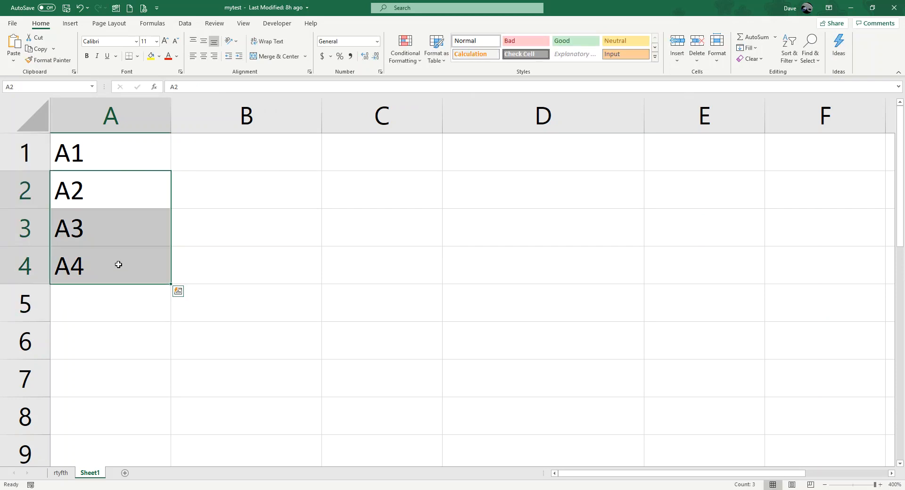
pyautogui.press('Delete')
# - Auto-fill the value in cell A1 down through A5 as an incrementing series
pyautogui.click(125, 153)
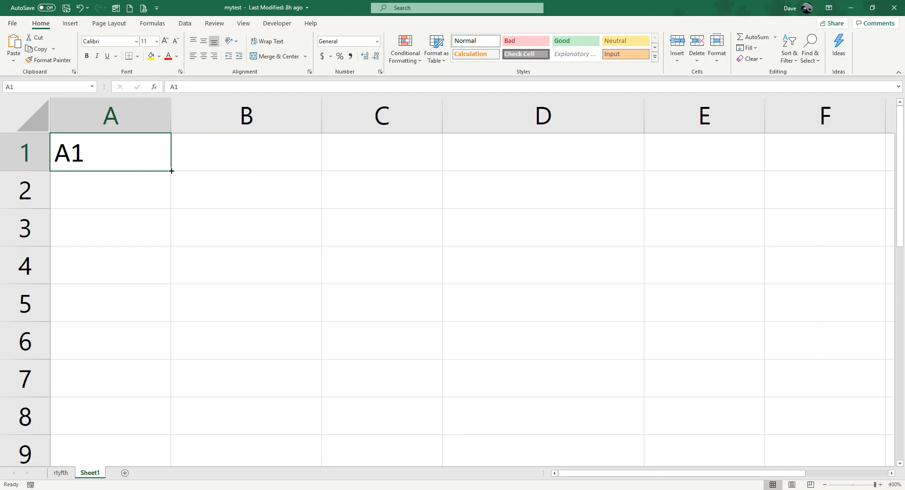
pyautogui.moveTo(171, 171); pyautogui.dragTo(167, 317)
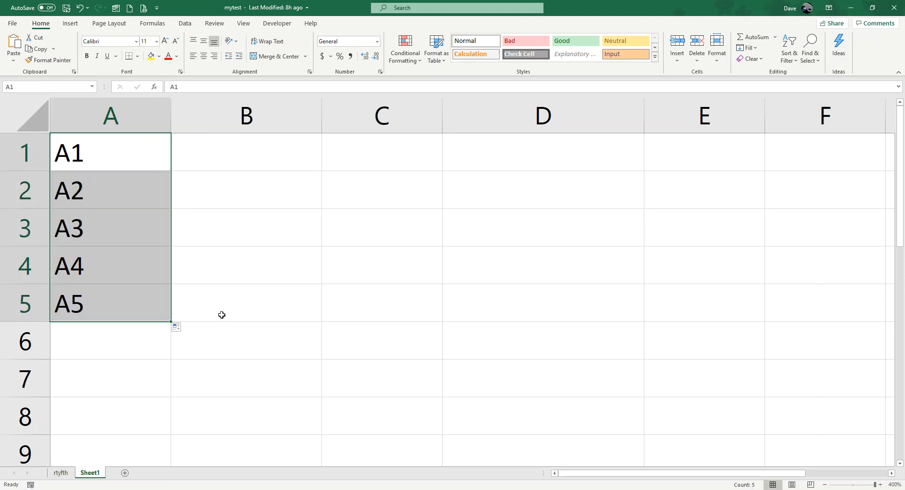
# - Enter Sunday in cell B1 and auto-fill the weekday names down through B5
pyautogui.click(263, 149)
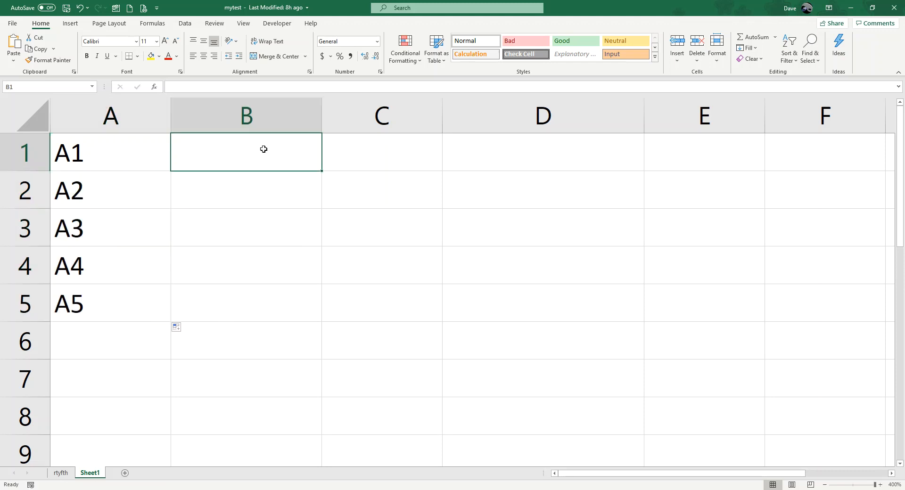
pyautogui.write('Sun')
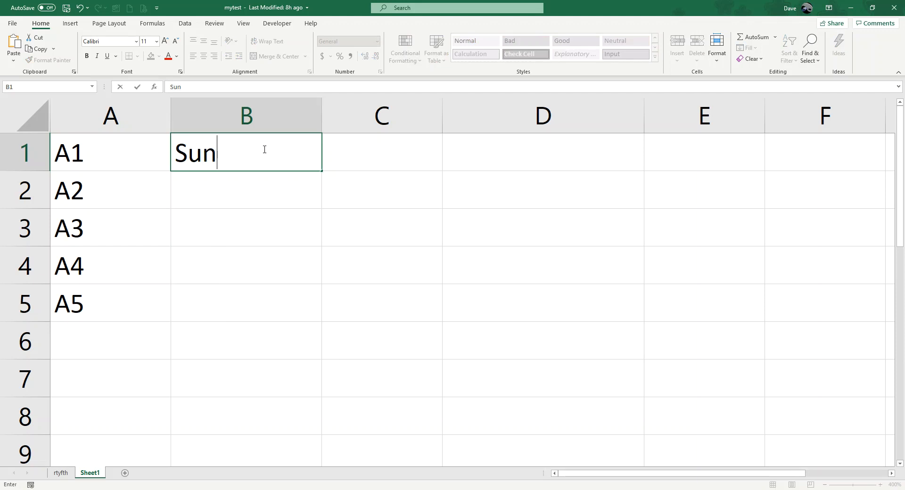
pyautogui.write('day')
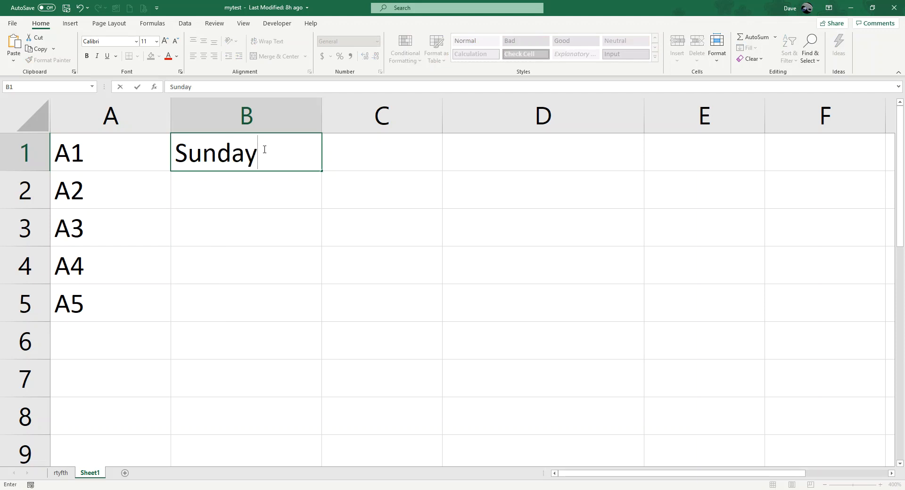
pyautogui.press('Return')
pyautogui.click(284, 151)
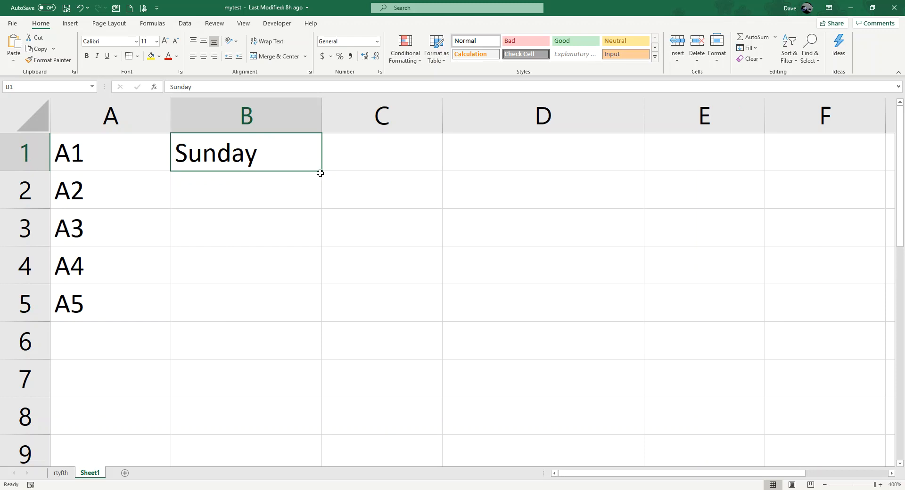
pyautogui.moveTo(322, 171); pyautogui.dragTo(297, 330)
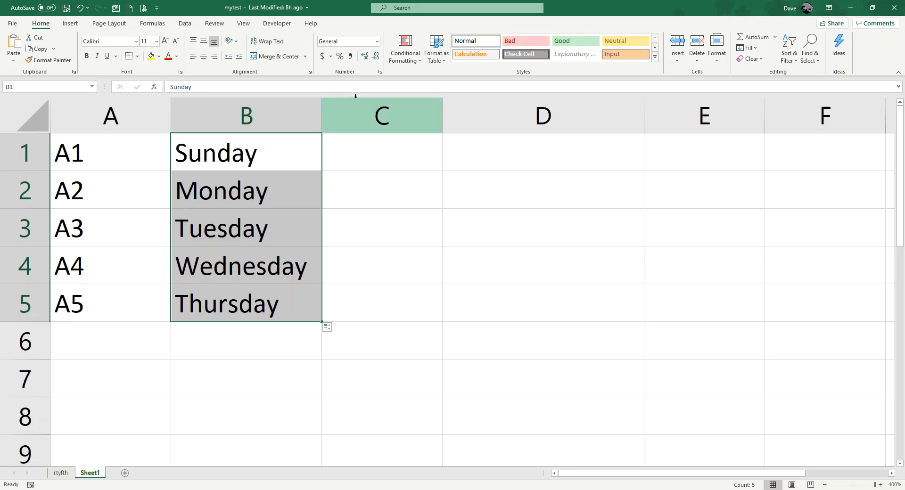
# - Enter 1 in cell C1 and auto-fill it down through C5, using the Fill Series option
pyautogui.click(371, 156)
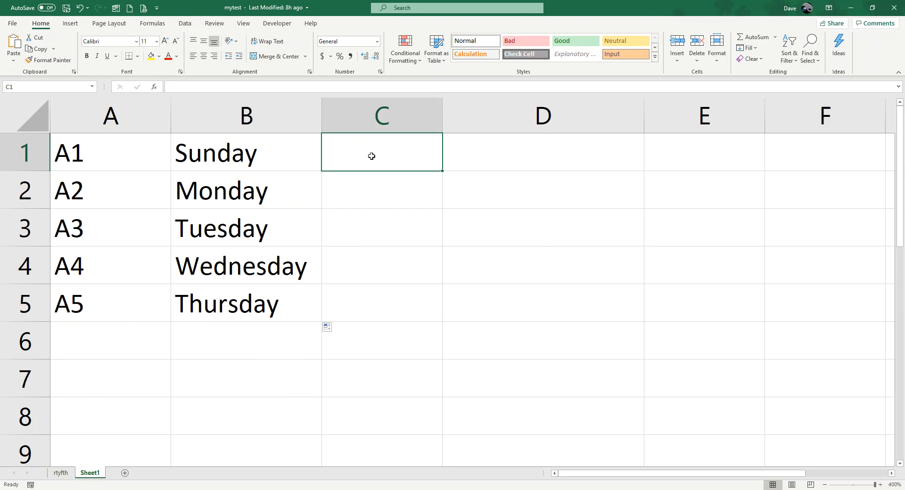
pyautogui.write('1')
pyautogui.press('Return')
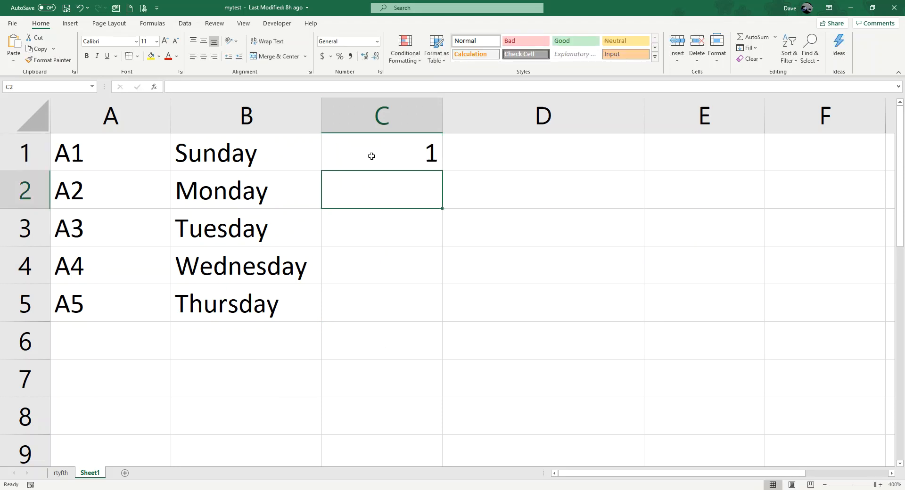
pyautogui.click(372, 156)
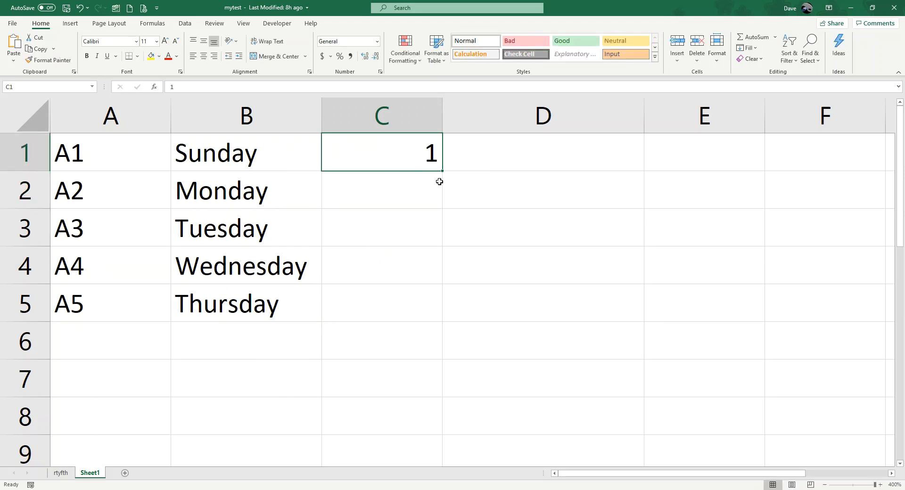
pyautogui.moveTo(441, 170); pyautogui.dragTo(418, 319)
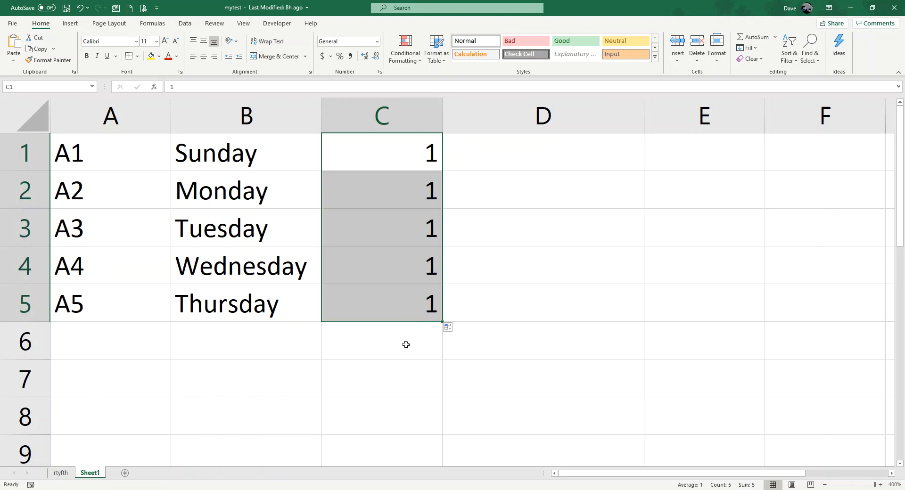
pyautogui.click(451, 328)
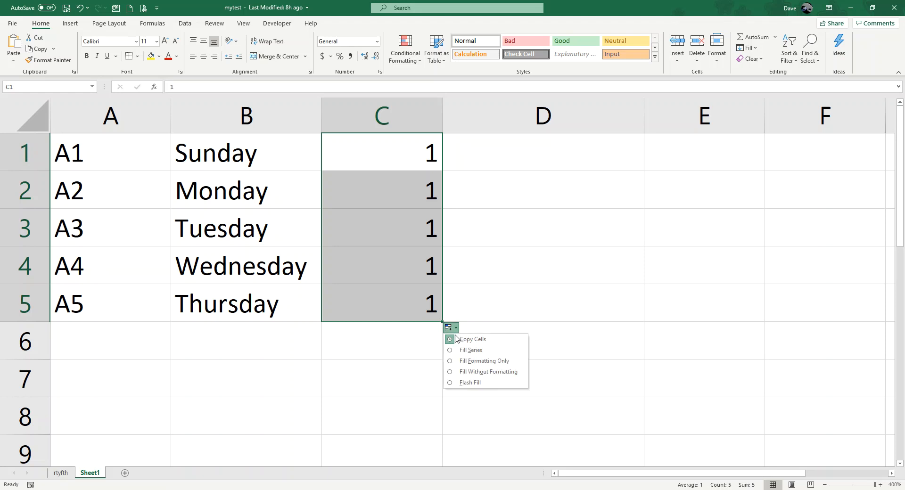
pyautogui.click(470, 351)
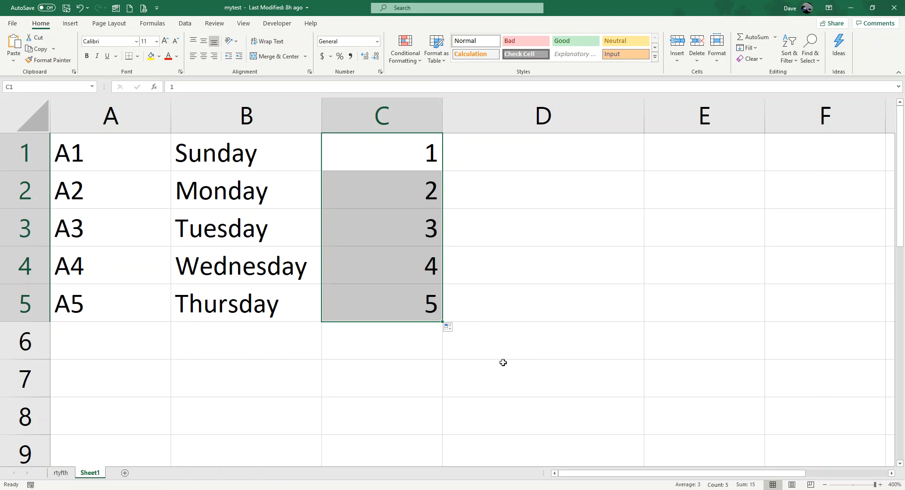
# - Enter the date 2020/1/1 in cell D1
pyautogui.click(542, 157)
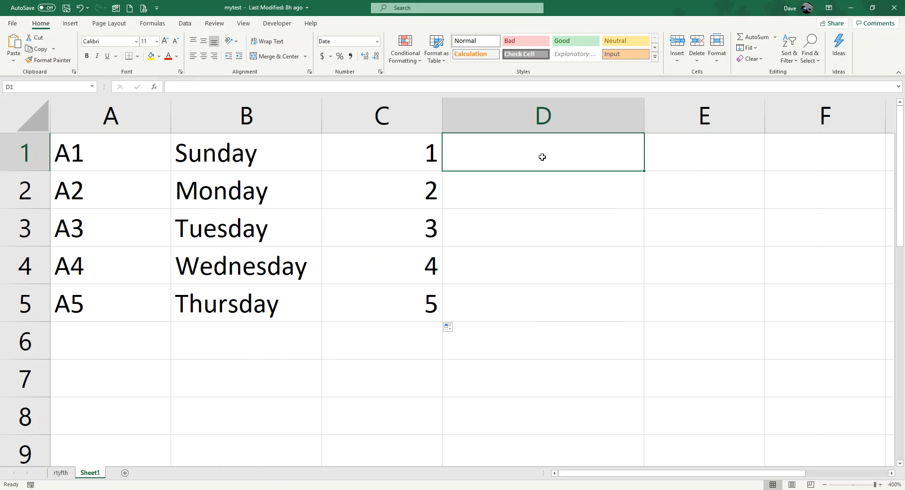
pyautogui.write('2020/1/1/')
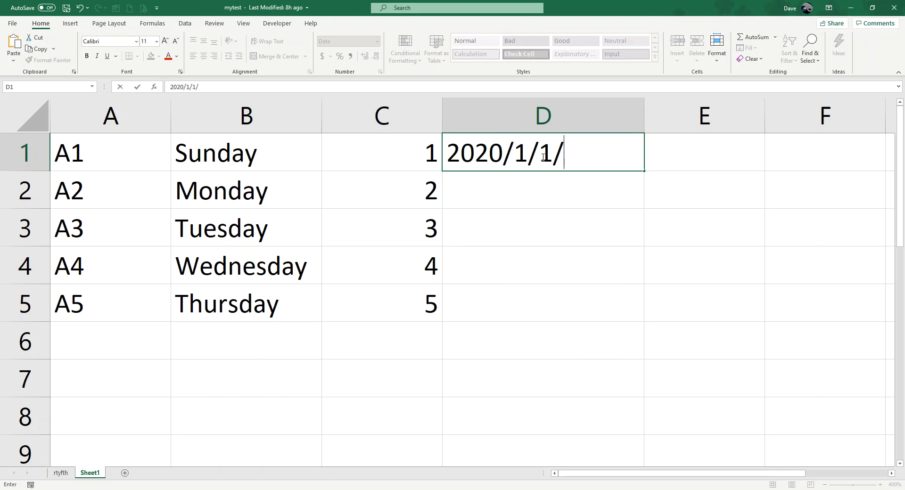
pyautogui.press('BackSpace')
pyautogui.press('Return')
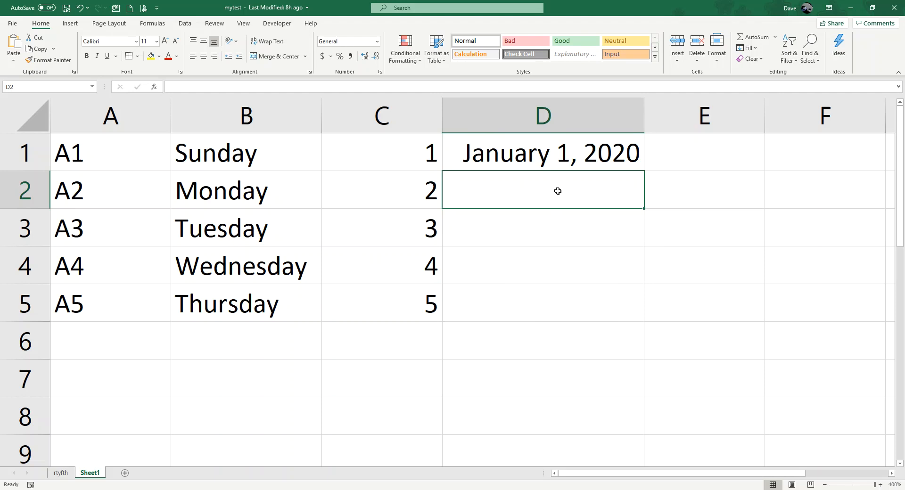
# - Auto-fill the date in D1 down through D5 as consecutive days and clear the filled cells D2 to D5
pyautogui.click(588, 161)
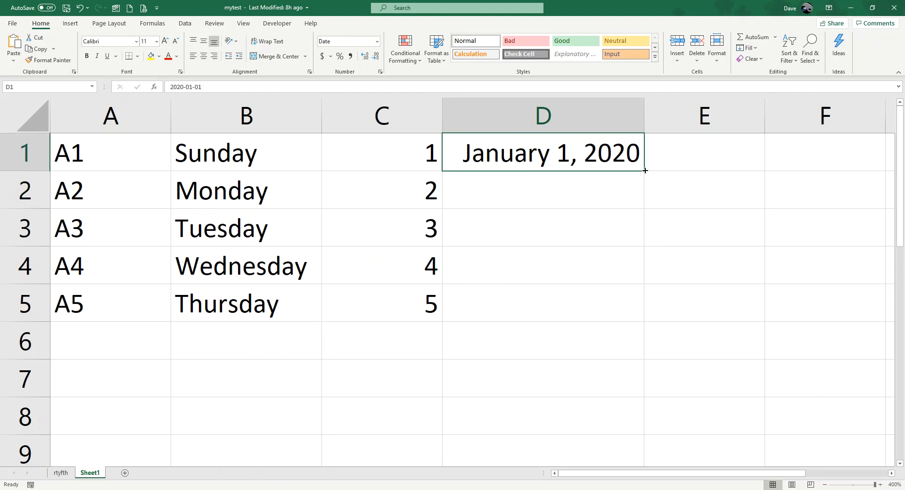
pyautogui.moveTo(643, 170); pyautogui.dragTo(632, 311)
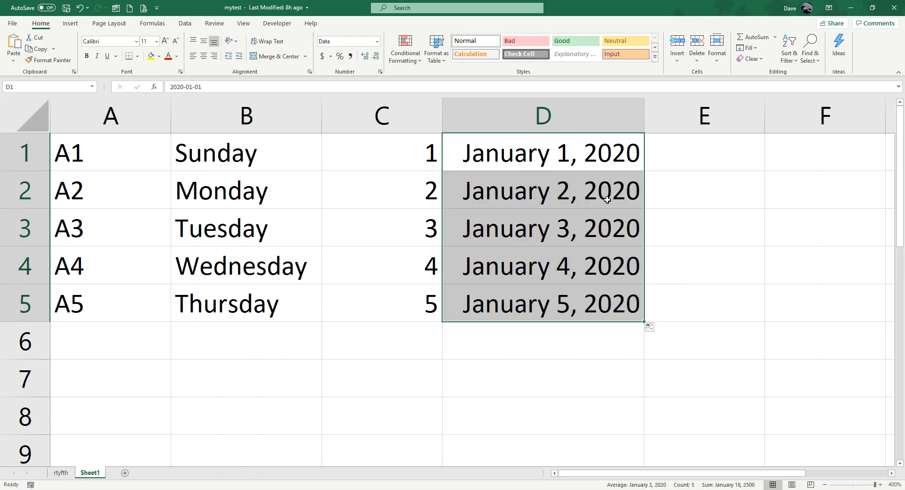
pyautogui.moveTo(567, 187); pyautogui.dragTo(539, 312)
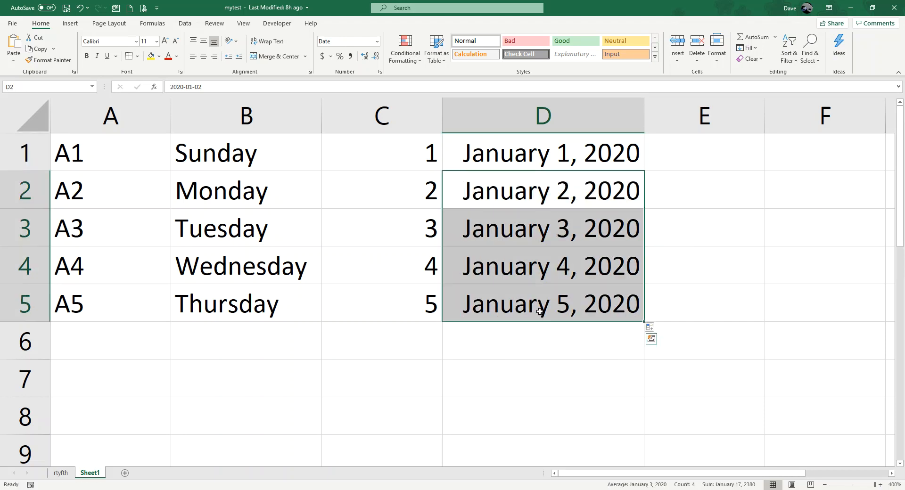
pyautogui.press('Delete')
pyautogui.click(571, 156)
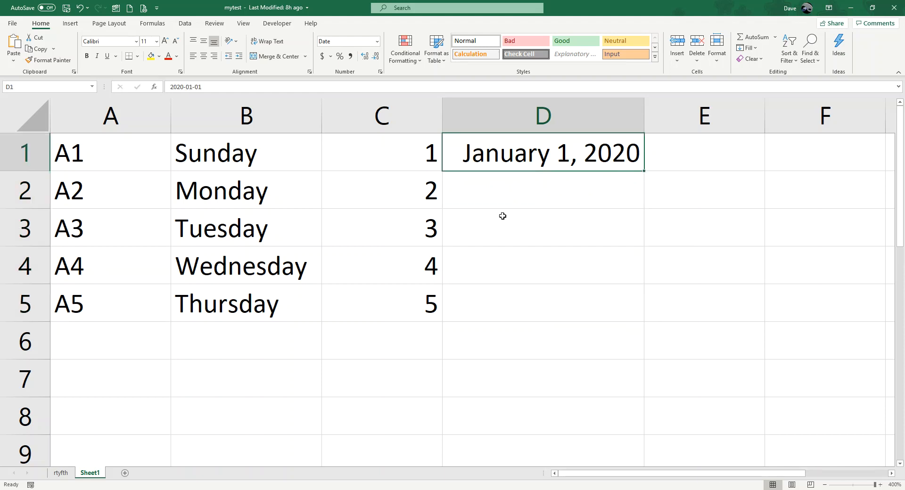
pyautogui.doubleClick(521, 226)
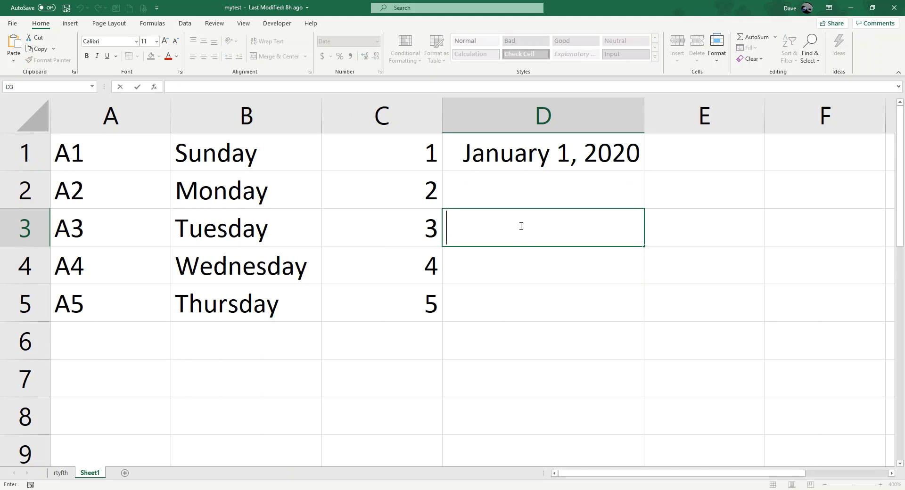
pyautogui.press('Return')
pyautogui.rightClick(539, 229)
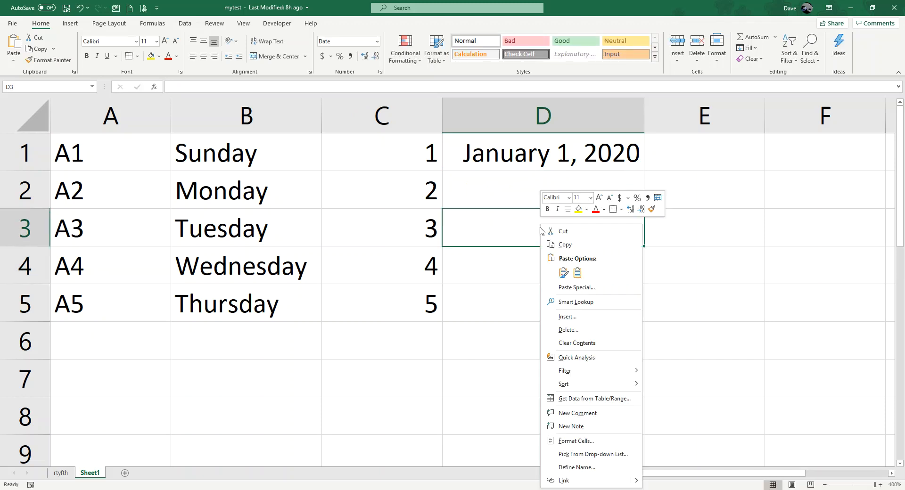
pyautogui.click(519, 188)
pyautogui.click(677, 227)
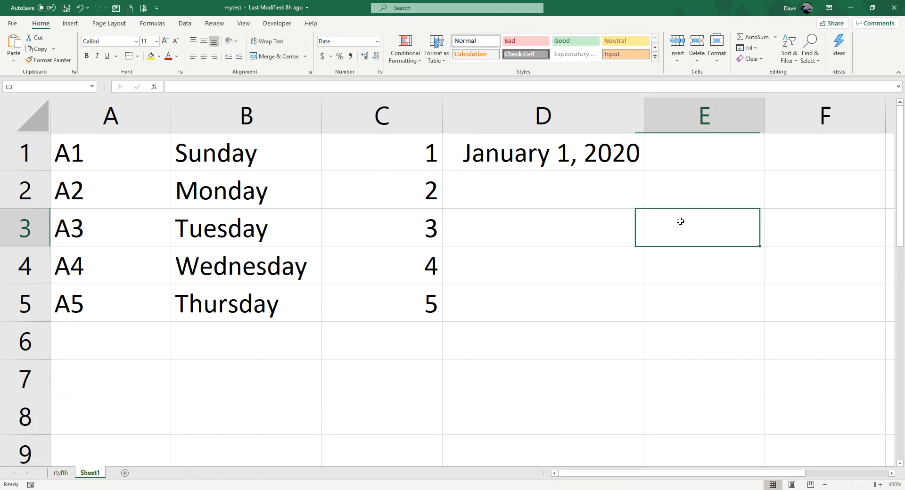
# - Fill the date in cell D1 down through D5 in monthly increments with Fill Months
pyautogui.click(586, 154)
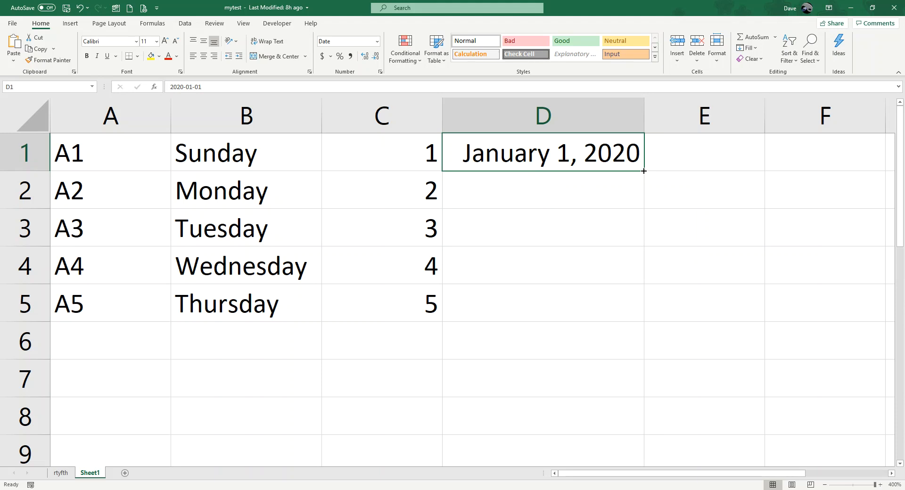
pyautogui.moveTo(644, 171); pyautogui.dragTo(634, 307)
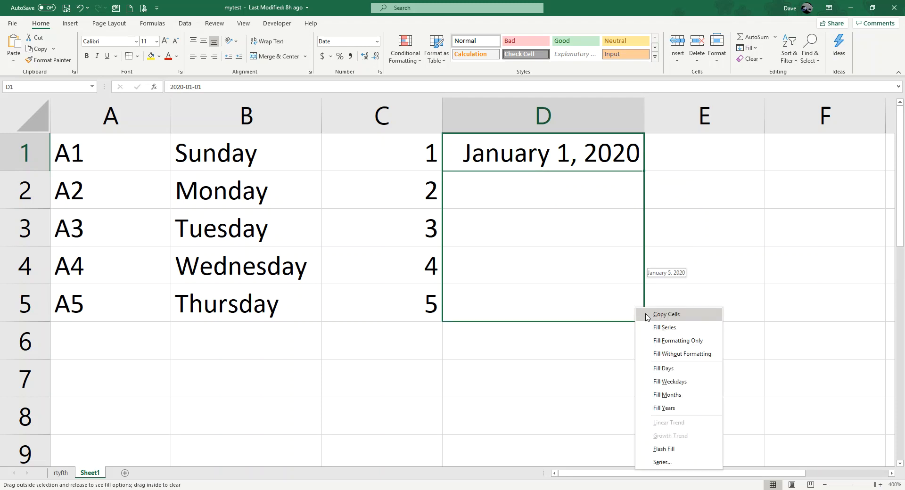
pyautogui.click(677, 397)
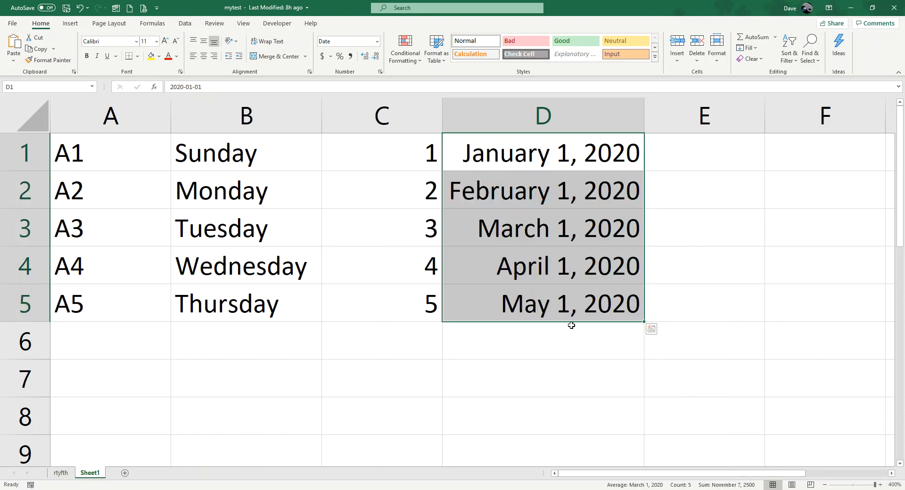
# - Enter the formula =A1&C1 in cell E1 to join the two cells' values
pyautogui.click(695, 160)
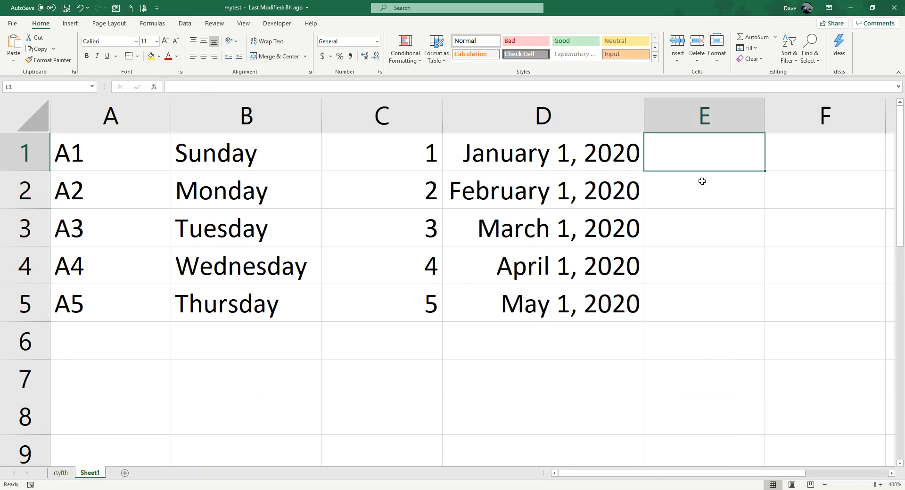
pyautogui.write('=')
pyautogui.click(115, 152)
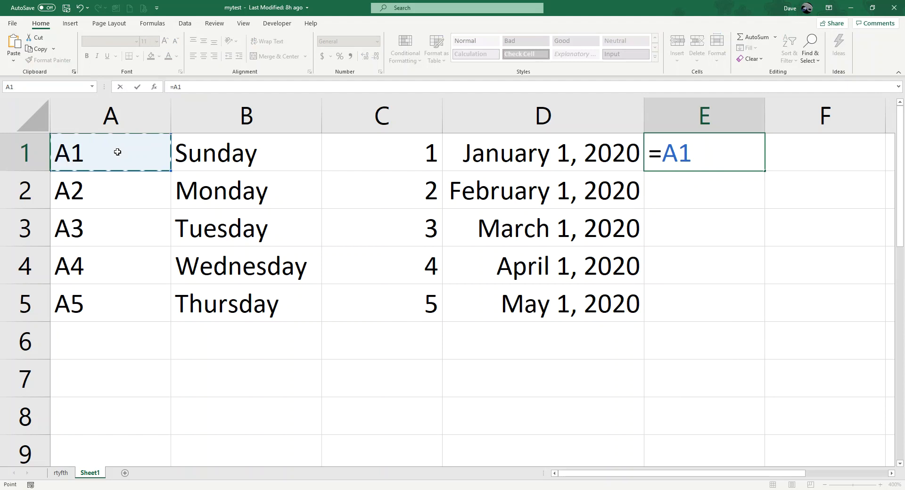
pyautogui.write('&')
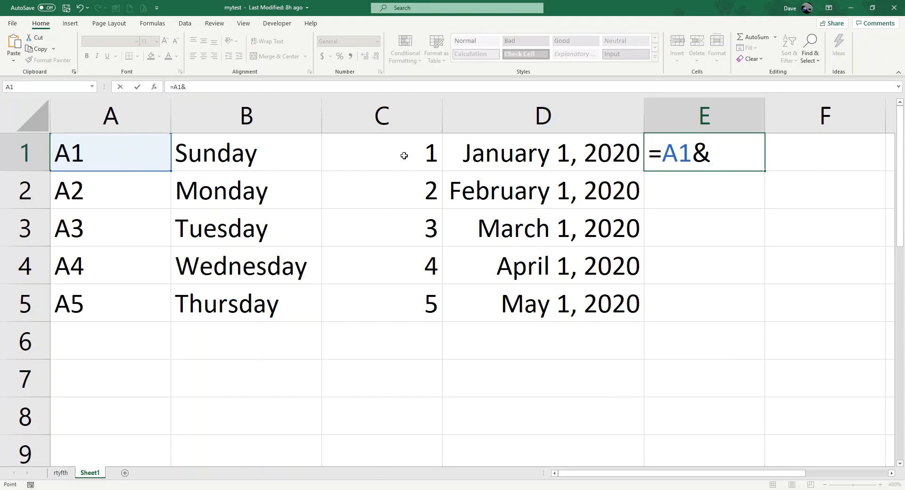
pyautogui.click(404, 155)
pyautogui.press('Return')
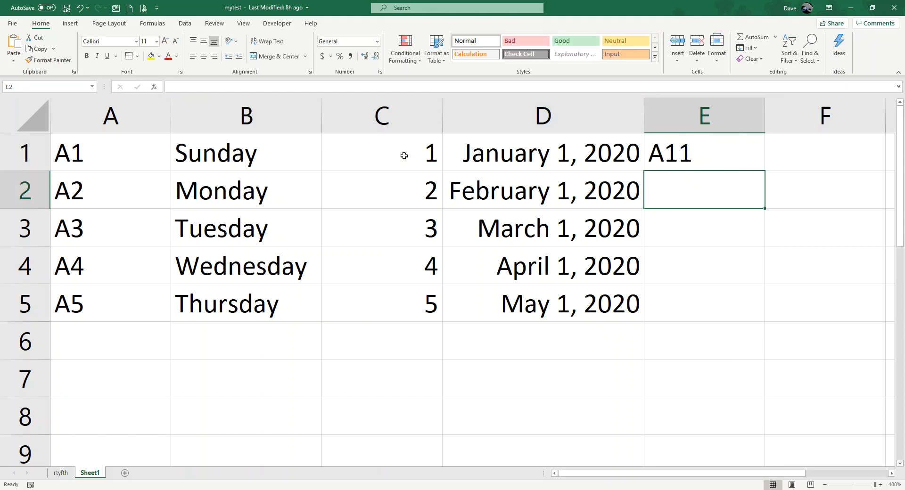
# - Auto-fill the joining formula in cell E1 down through E5
pyautogui.click(738, 153)
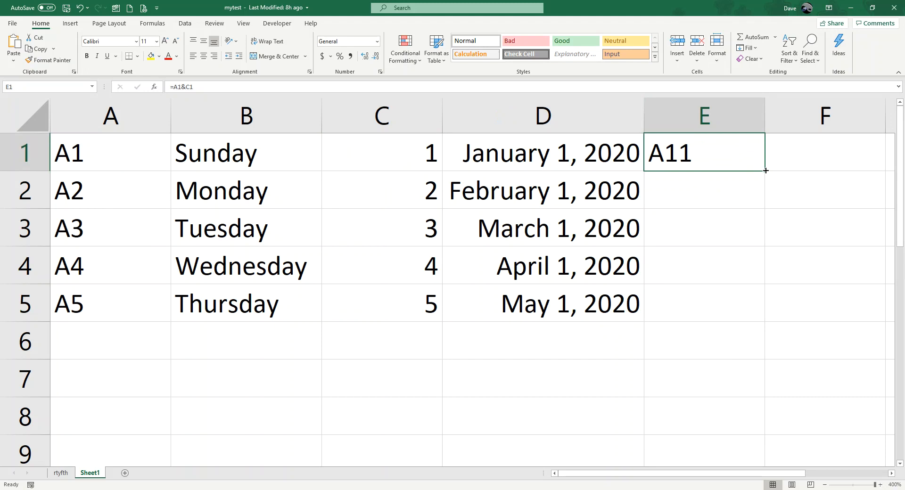
pyautogui.doubleClick(765, 170)
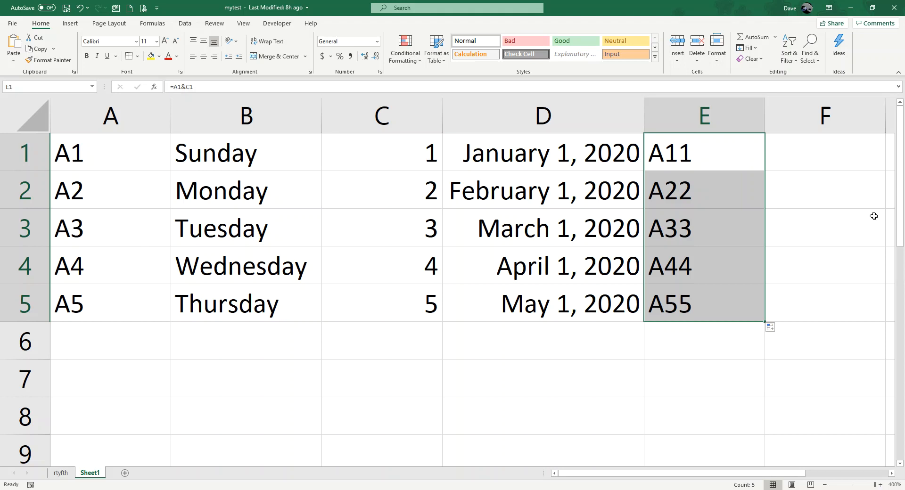
pyautogui.click(807, 173)
# - Examine which cells the formulas in E1 and E5 reference
pyautogui.click(684, 145)
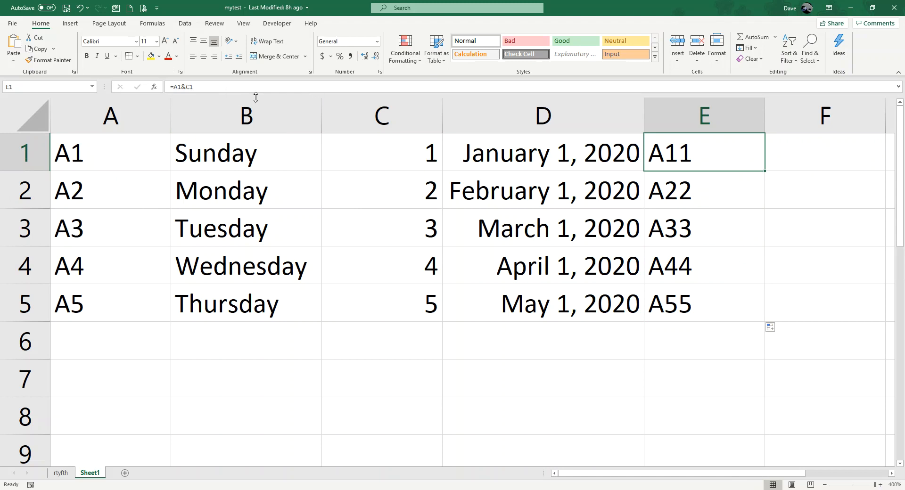
pyautogui.click(232, 87)
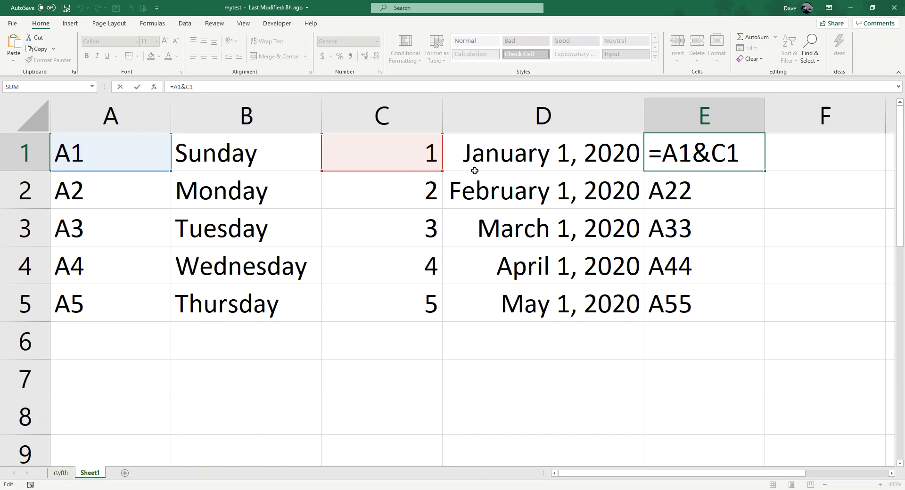
pyautogui.press('Escape')
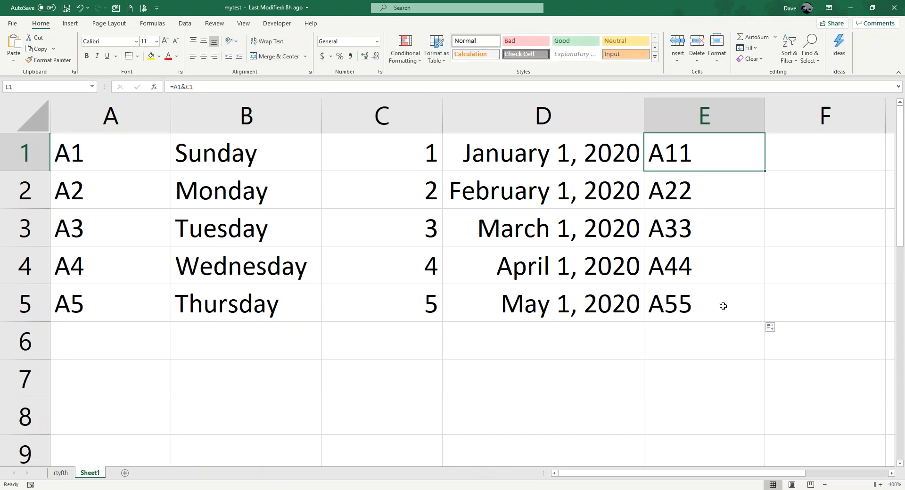
pyautogui.click(723, 306)
pyautogui.press('F2')
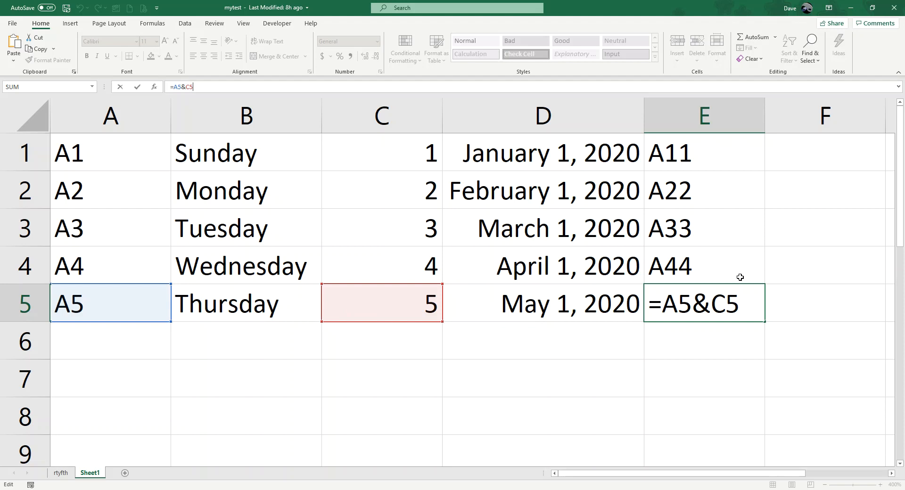
pyautogui.hotkey('ctrl', 'Return')
# - Change the formula in E1 to =A5&C1 by moving its first reference from A1 to A5
pyautogui.click(735, 166)
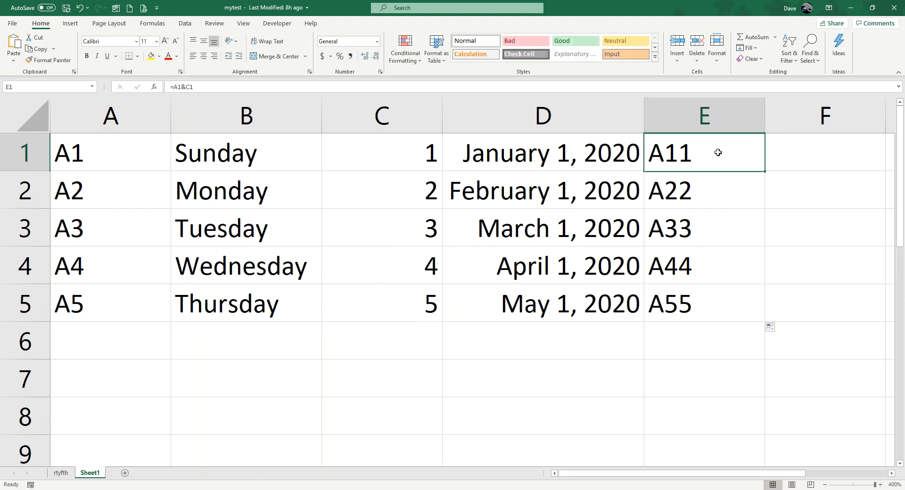
pyautogui.click(279, 87)
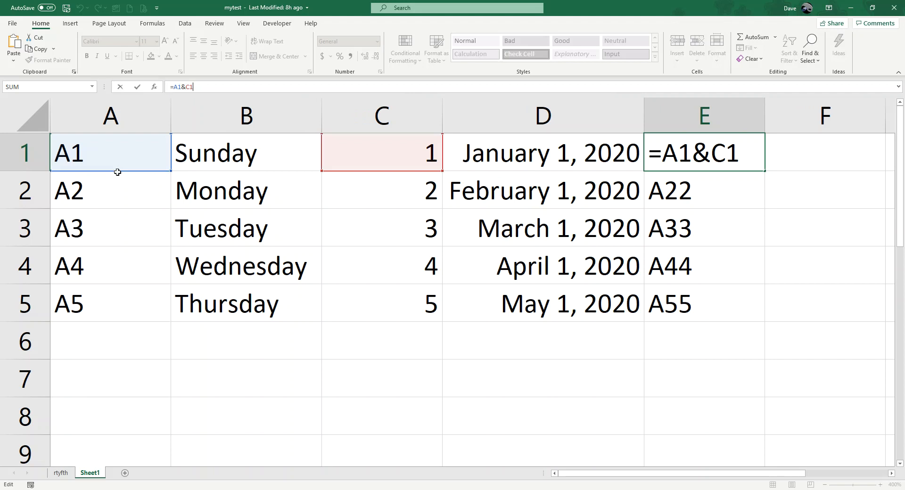
pyautogui.moveTo(119, 174); pyautogui.dragTo(116, 297)
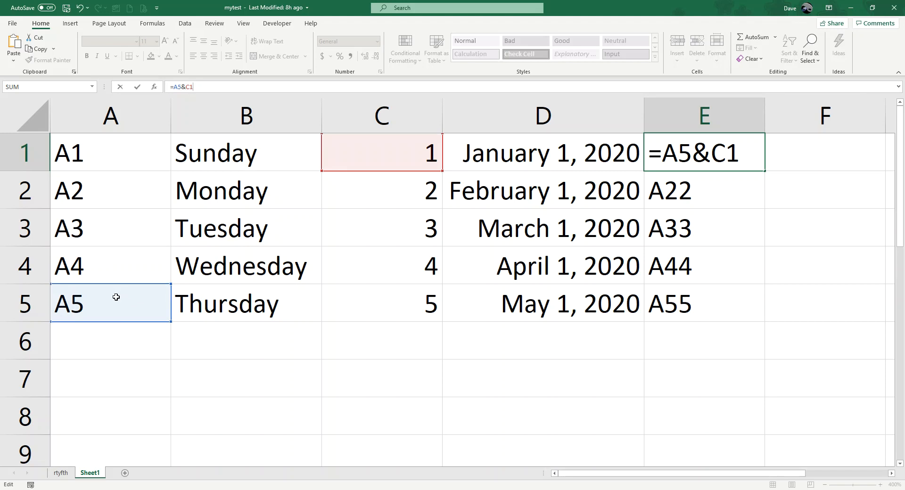
pyautogui.press('Return')
# - Change the formula in E1 to =A5&B1 by moving its second reference from C1 to B1
pyautogui.click(690, 150)
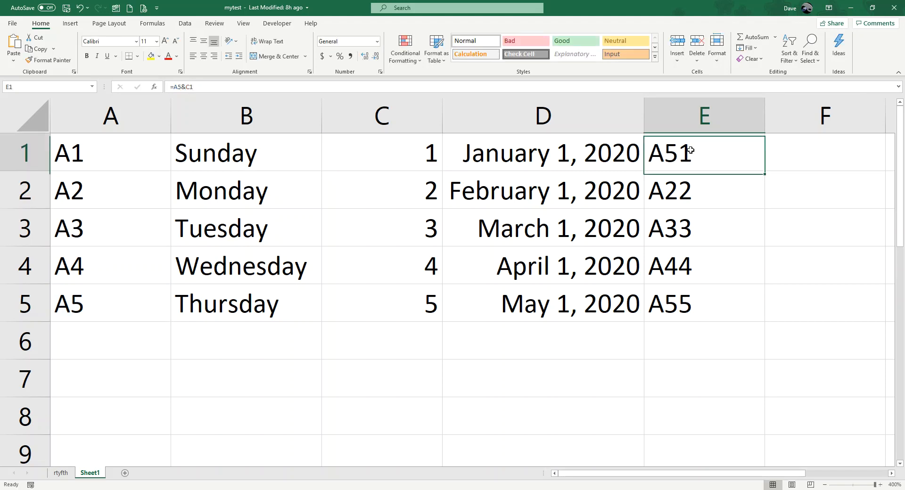
pyautogui.press('F2')
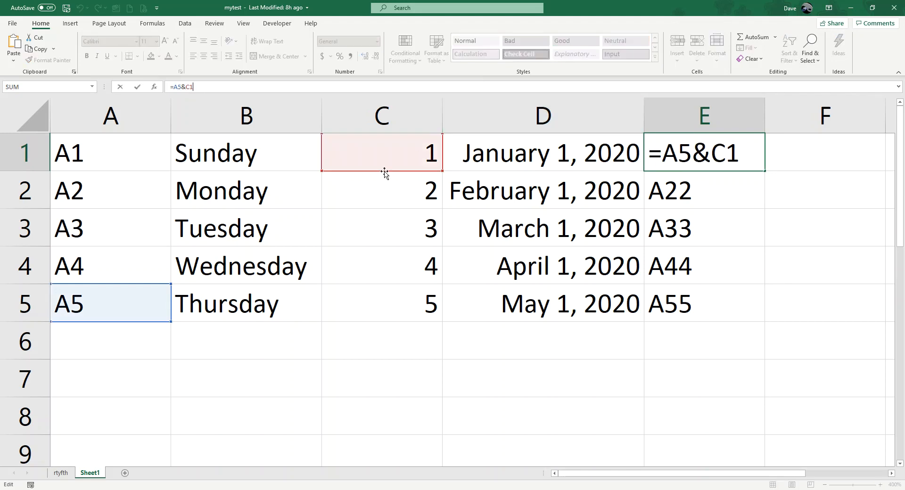
pyautogui.moveTo(383, 172); pyautogui.dragTo(303, 174)
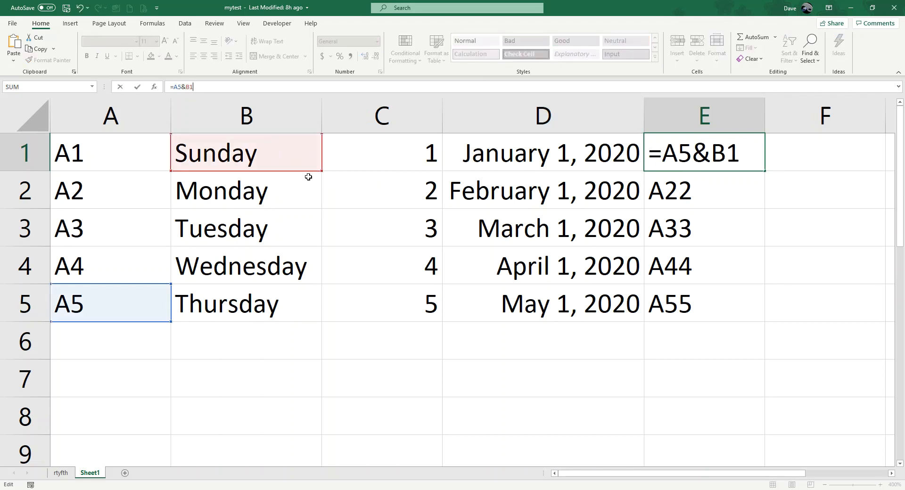
pyautogui.press('Return')
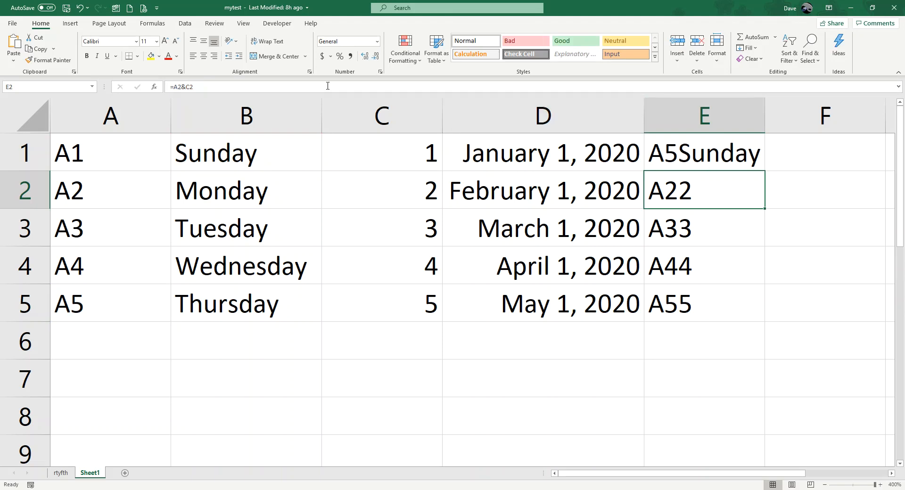
# - Move the references in E2's formula up to A1 and C1 and back to A2 and C2
pyautogui.press('F2')
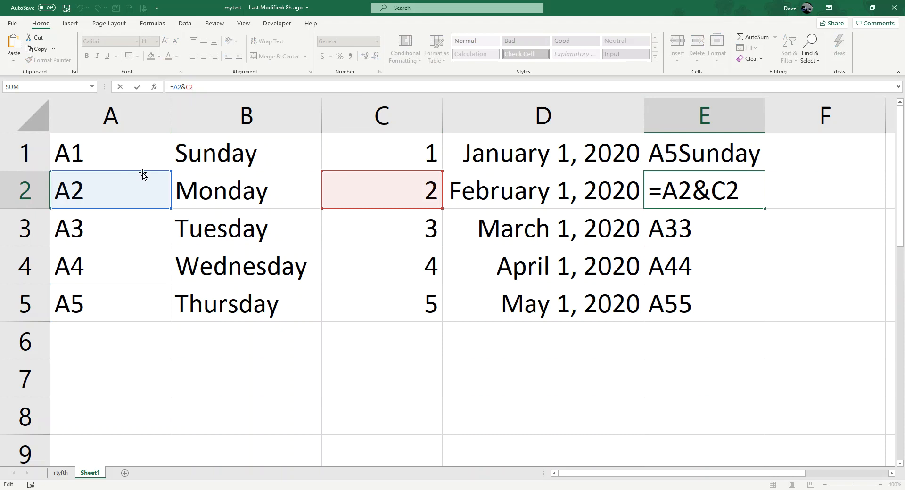
pyautogui.moveTo(143, 174); pyautogui.dragTo(137, 155)
pyautogui.moveTo(377, 169); pyautogui.dragTo(375, 159)
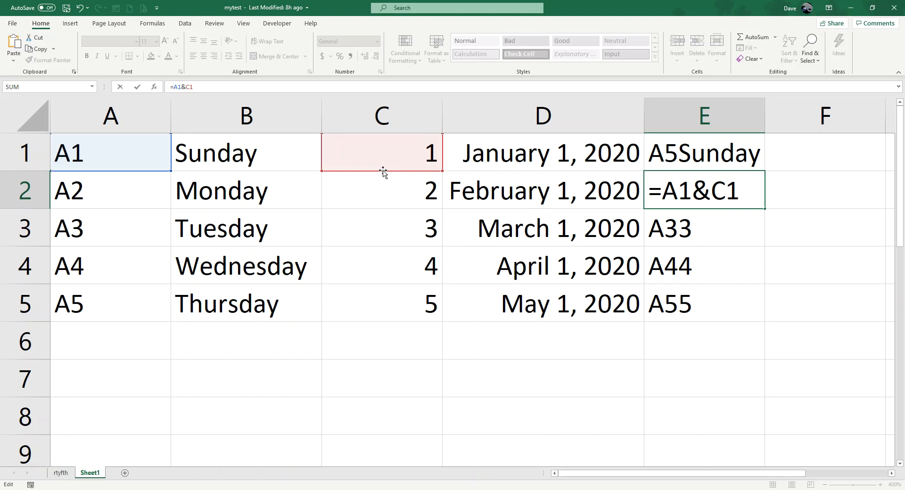
pyautogui.moveTo(384, 175); pyautogui.dragTo(383, 192)
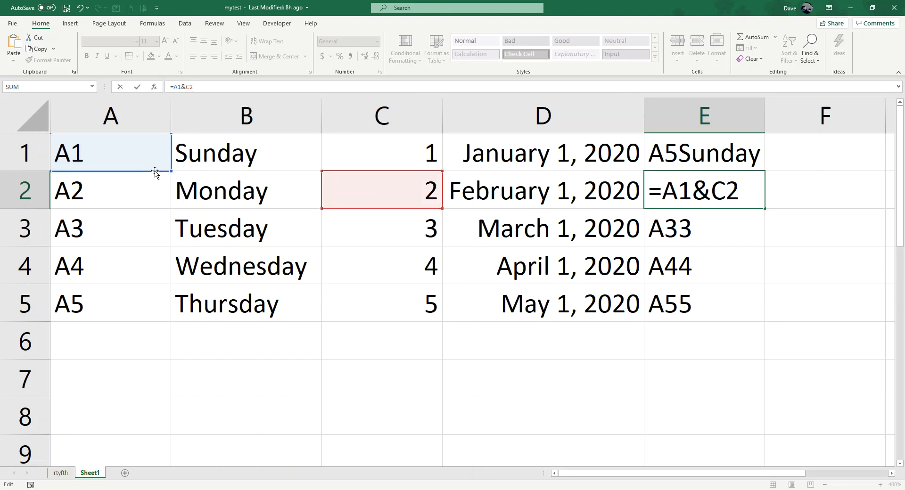
pyautogui.moveTo(155, 173); pyautogui.dragTo(156, 192)
pyautogui.press('Return')
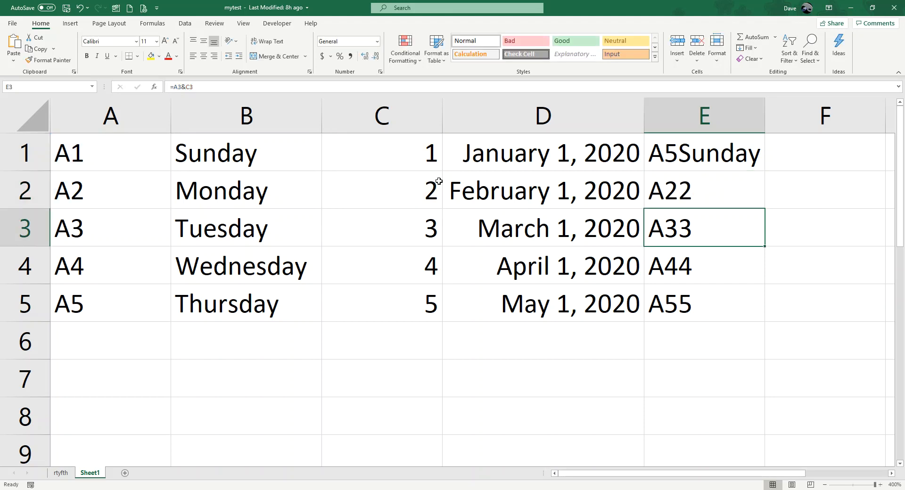
# - Restore the formula in E1 to =A1&C1 by moving its references back to A1 and C1
pyautogui.click(704, 150)
pyautogui.click(478, 88)
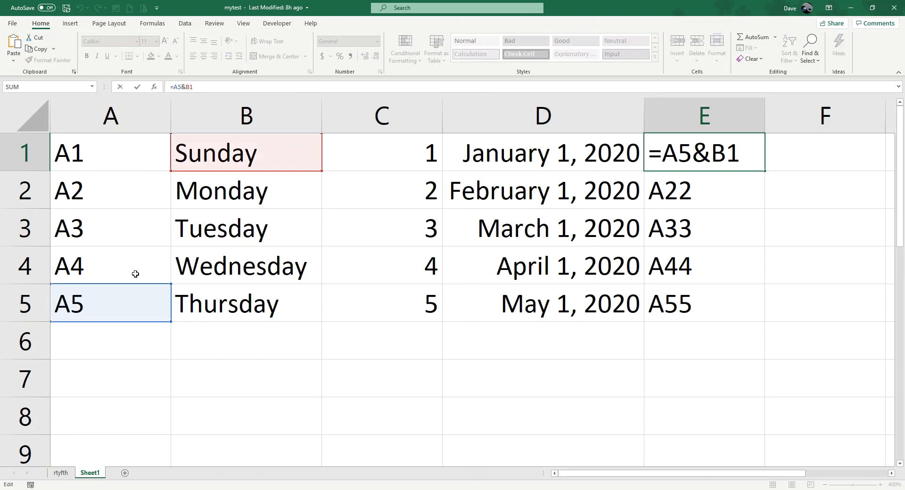
pyautogui.moveTo(146, 285); pyautogui.dragTo(137, 151)
pyautogui.moveTo(287, 172); pyautogui.dragTo(362, 161)
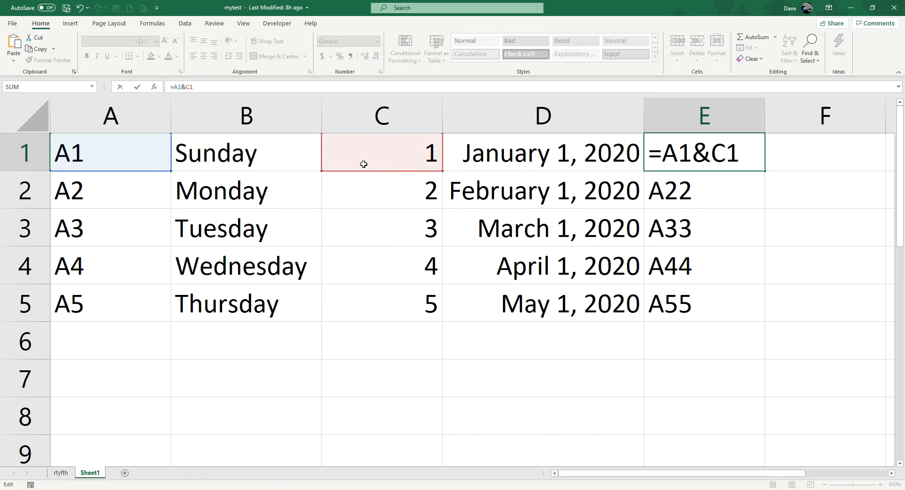
pyautogui.click(318, 325)
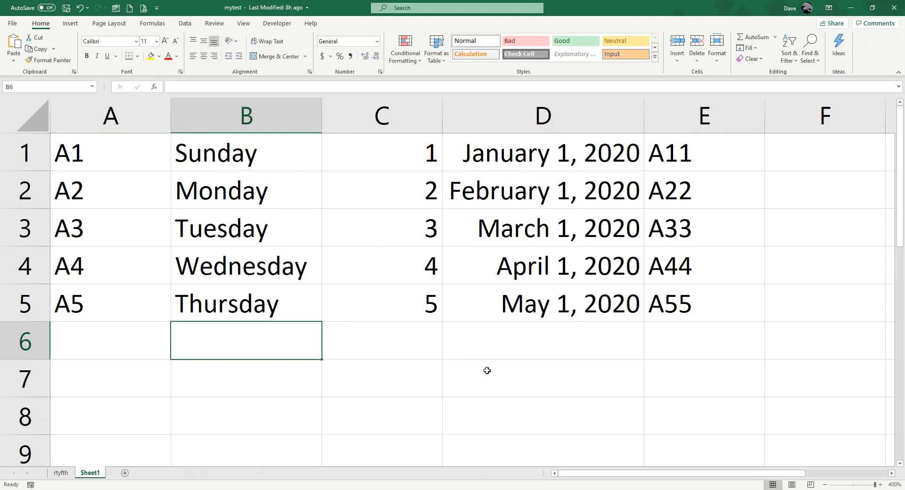
pyautogui.click(134, 156)
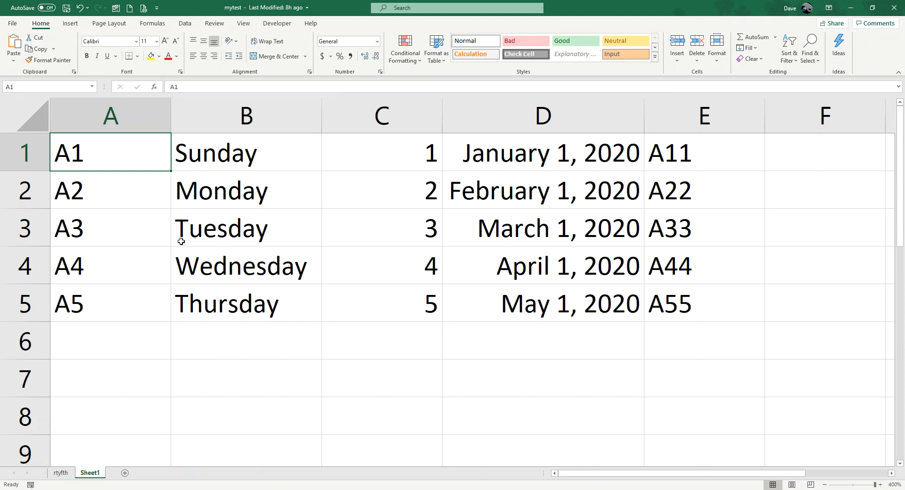
pyautogui.click(245, 159)
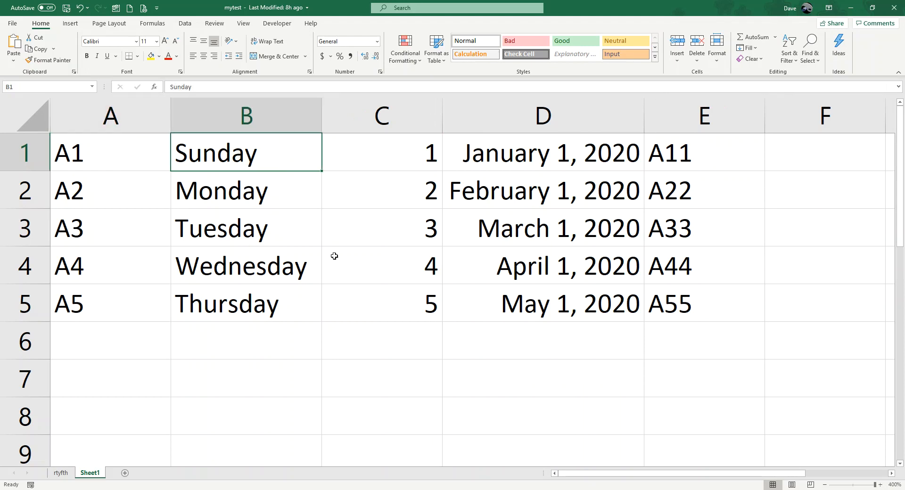
pyautogui.click(17, 151)
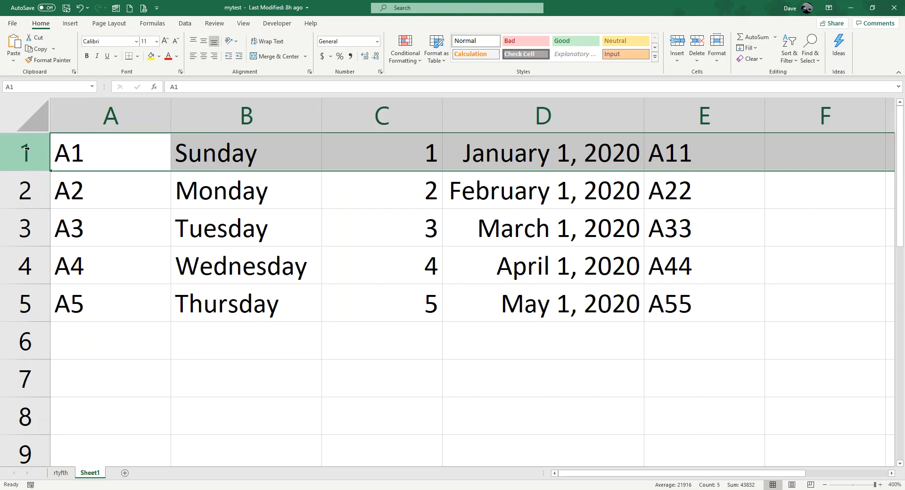
pyautogui.click(28, 188)
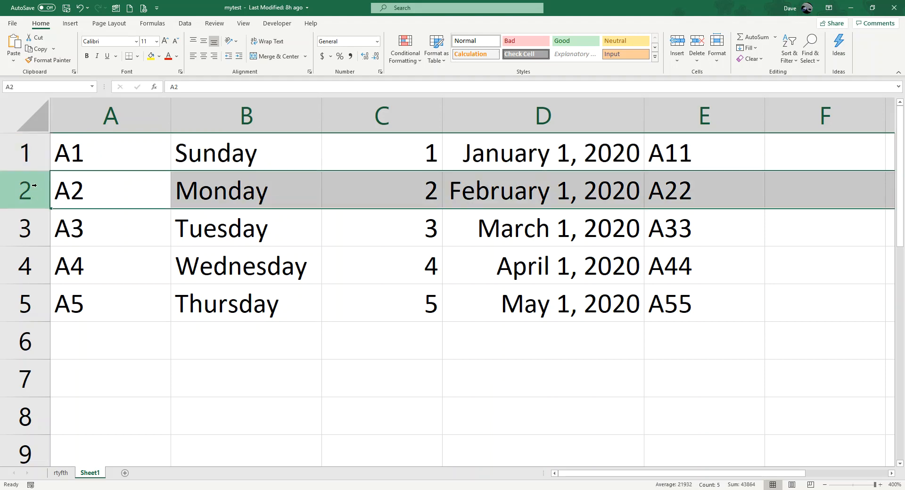
pyautogui.click(112, 156)
# - Insert a blank row above row 1
pyautogui.click(31, 156)
pyautogui.rightClick(31, 156)
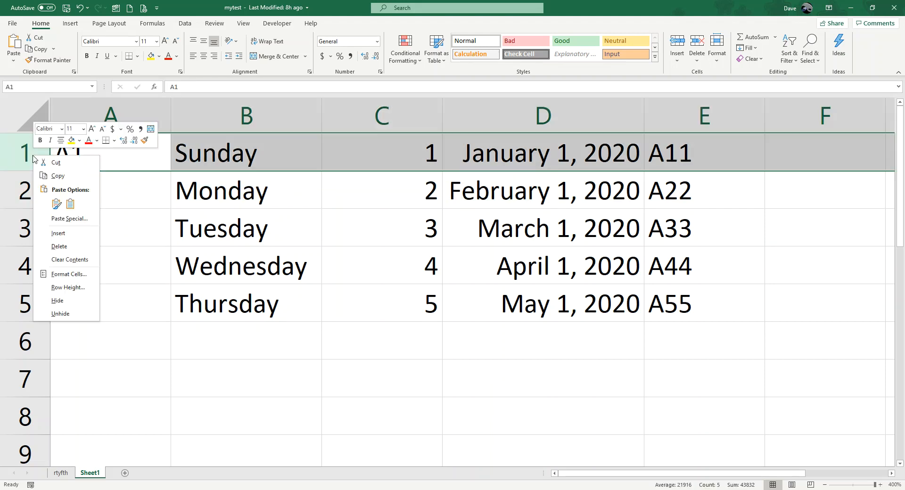
pyautogui.click(69, 233)
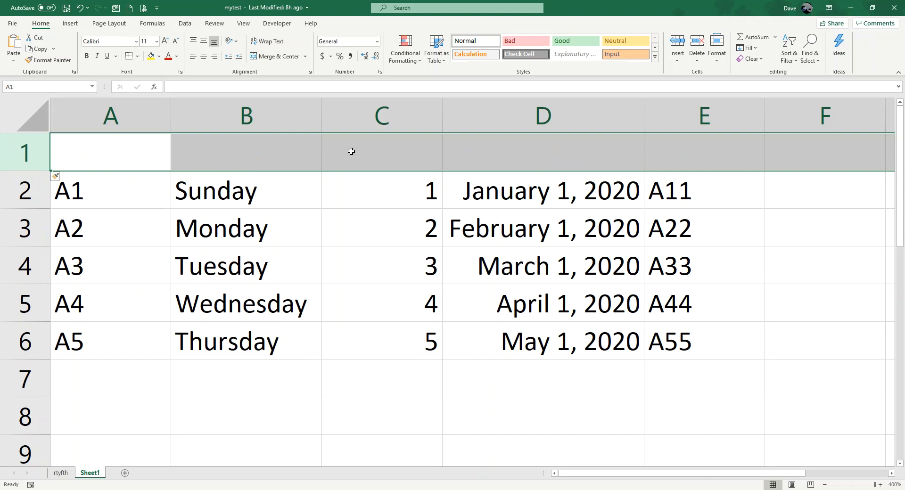
# - Insert a blank column between the weekday and number columns and narrow it to a thin spacer
pyautogui.click(353, 105)
pyautogui.rightClick(401, 109)
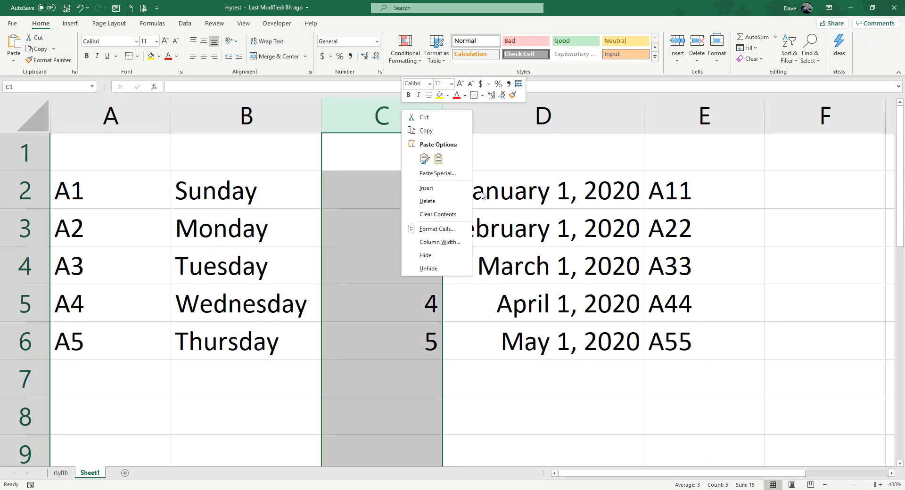
pyautogui.click(433, 188)
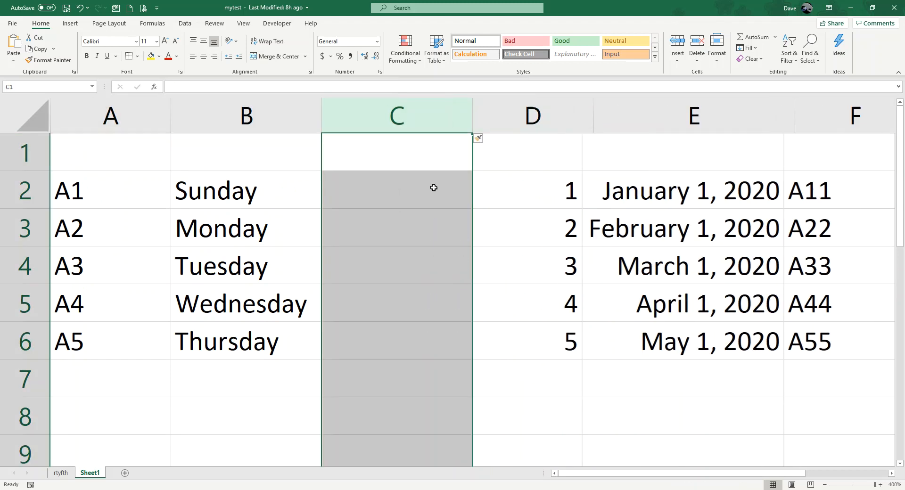
pyautogui.moveTo(473, 108); pyautogui.dragTo(346, 126)
pyautogui.moveTo(19, 171)
pyautogui.mouseDown()
pyautogui.moveTo(20, 259)
pyautogui.moveTo(34, 230)
pyautogui.moveTo(33, 171)
pyautogui.mouseUp()
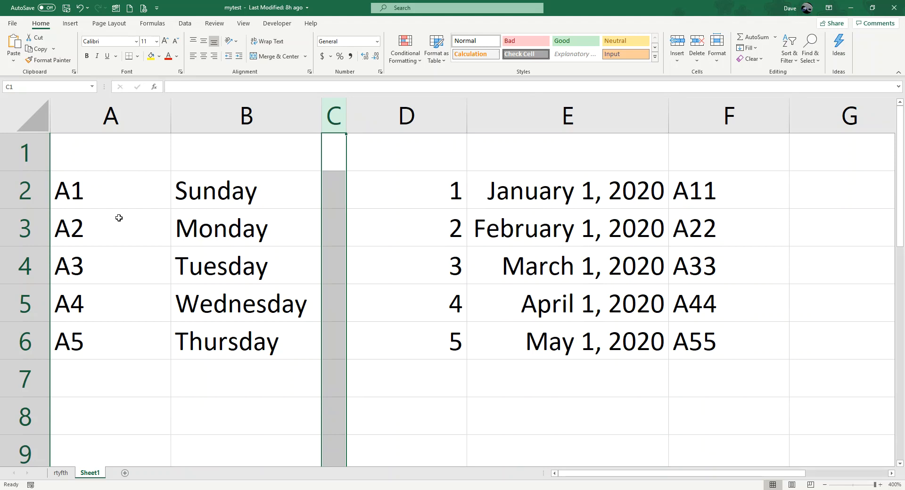
# - AutoFit the widths of columns A and D to their contents
pyautogui.click(121, 191)
pyautogui.click(117, 217)
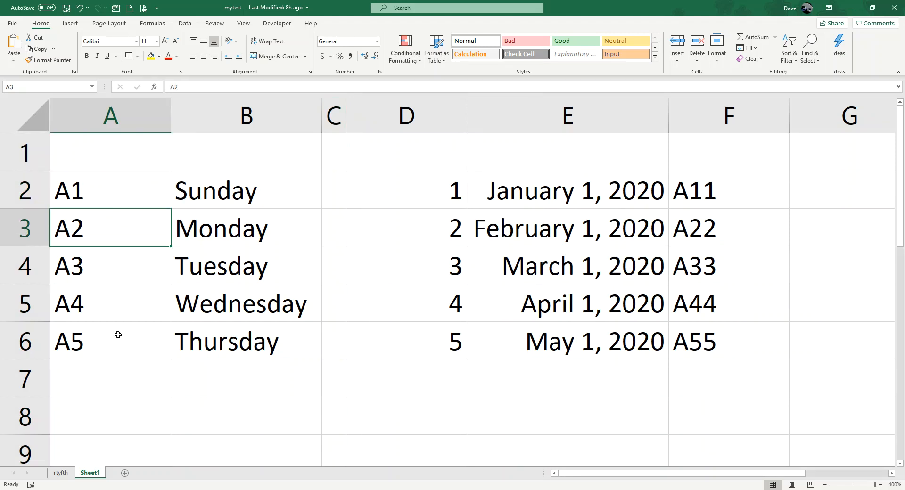
pyautogui.click(118, 328)
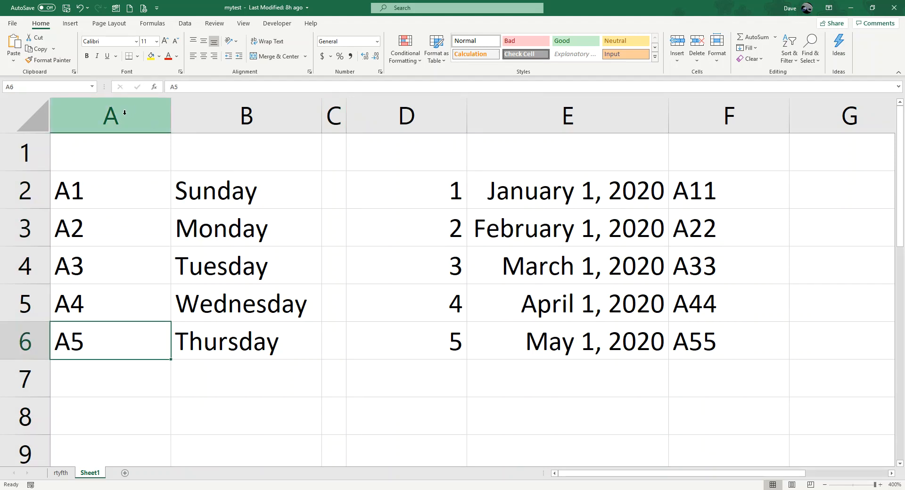
pyautogui.doubleClick(171, 115)
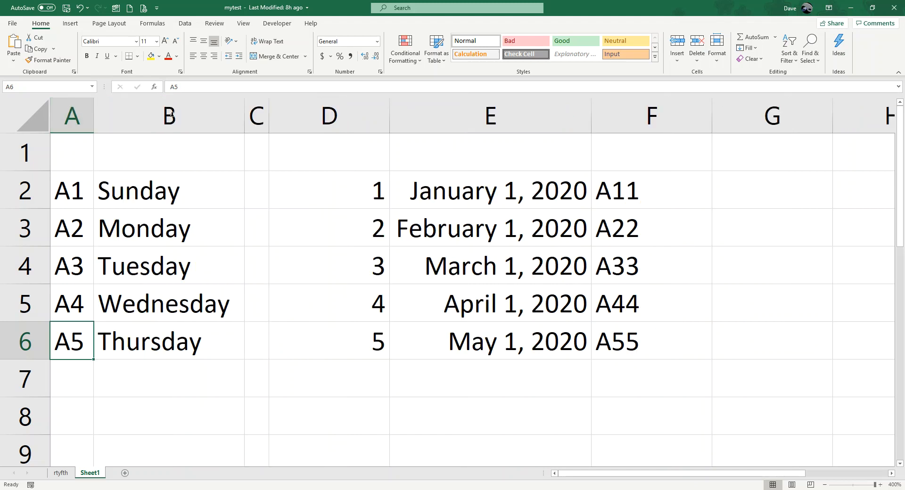
pyautogui.doubleClick(389, 117)
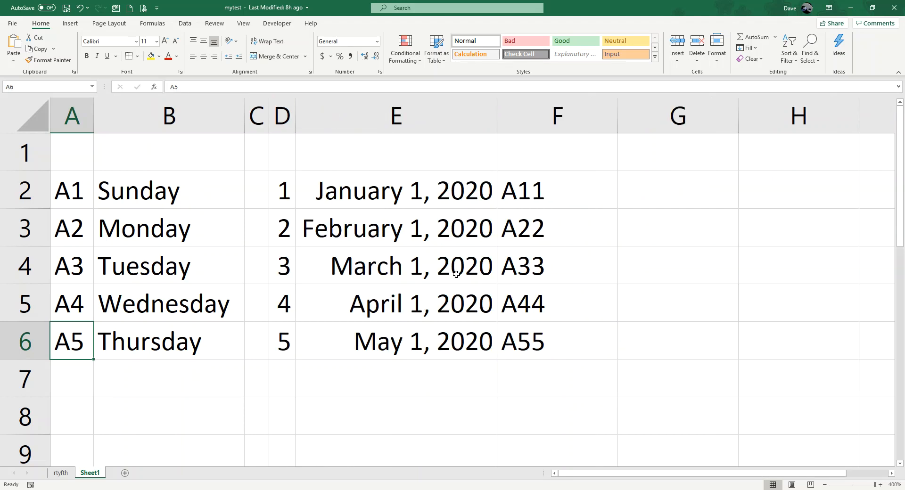
# - Narrow column E until it is too small for its dates, and AutoFit it back to its contents
pyautogui.moveTo(496, 117); pyautogui.dragTo(361, 130)
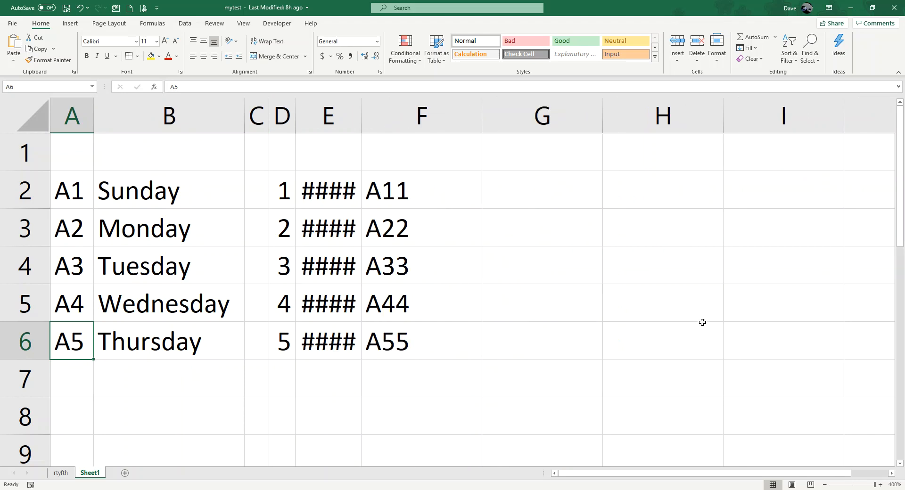
pyautogui.click(348, 199)
pyautogui.click(340, 243)
pyautogui.click(328, 301)
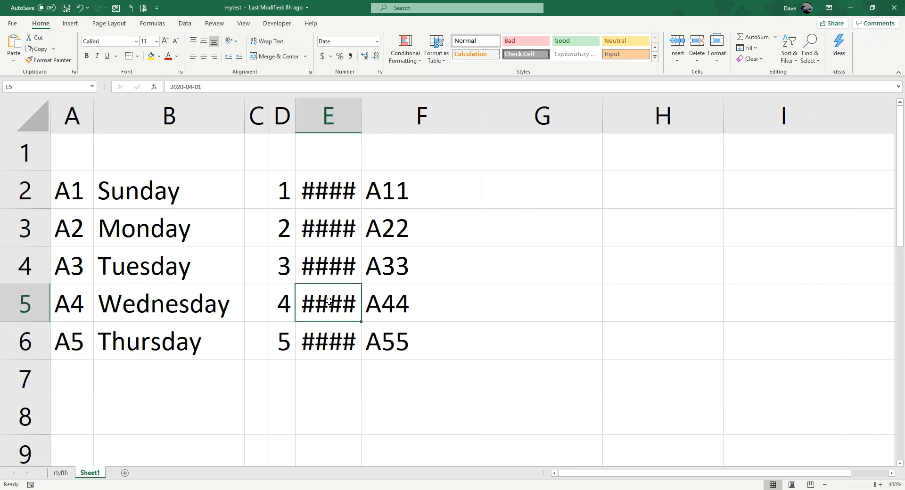
pyautogui.click(337, 342)
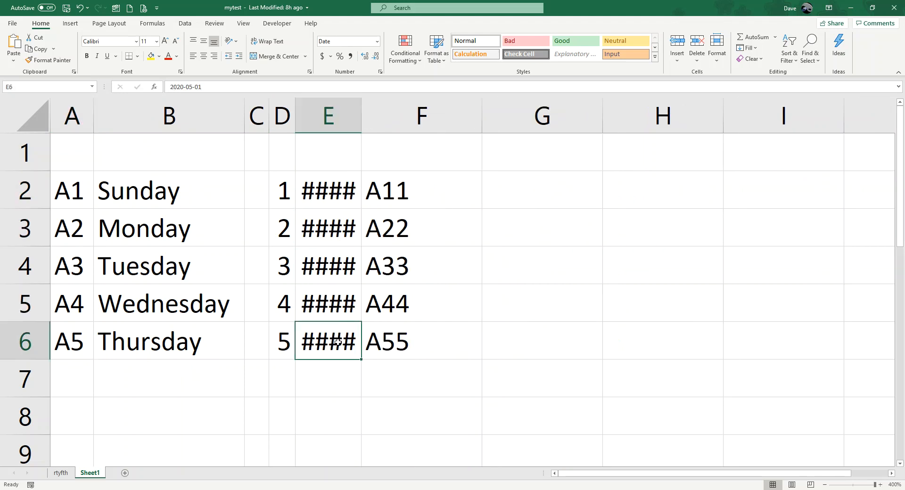
pyautogui.doubleClick(361, 114)
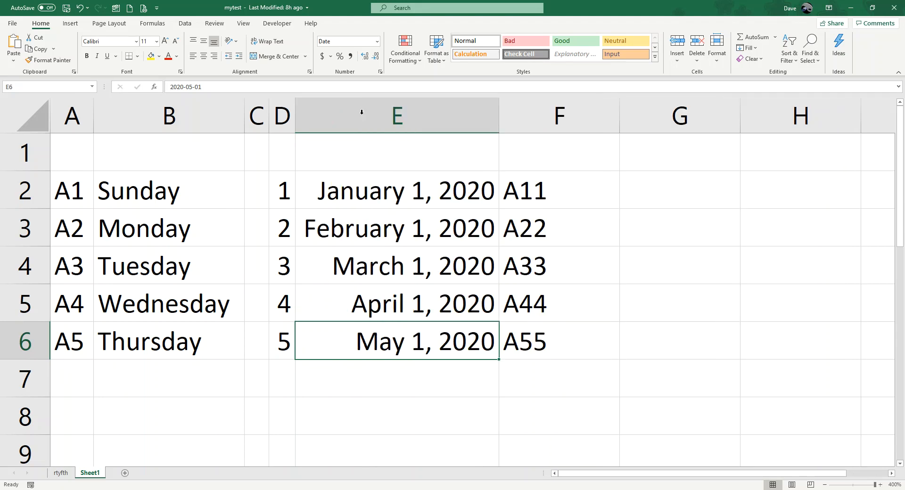